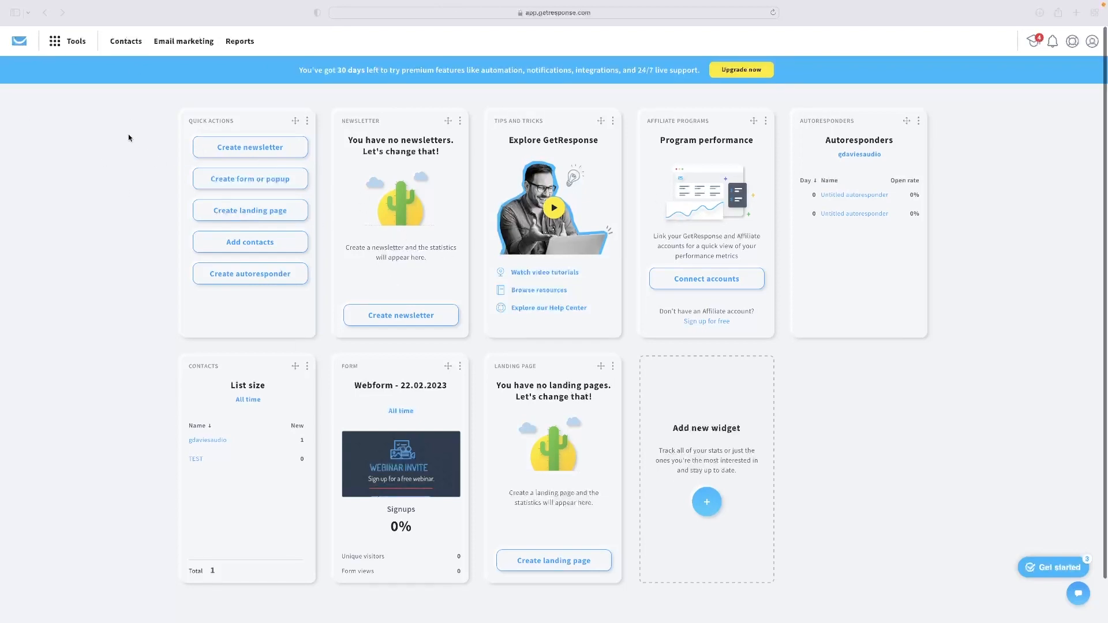
# - Open the landing page management area and start creating a new landing page
pyautogui.click(63, 44)
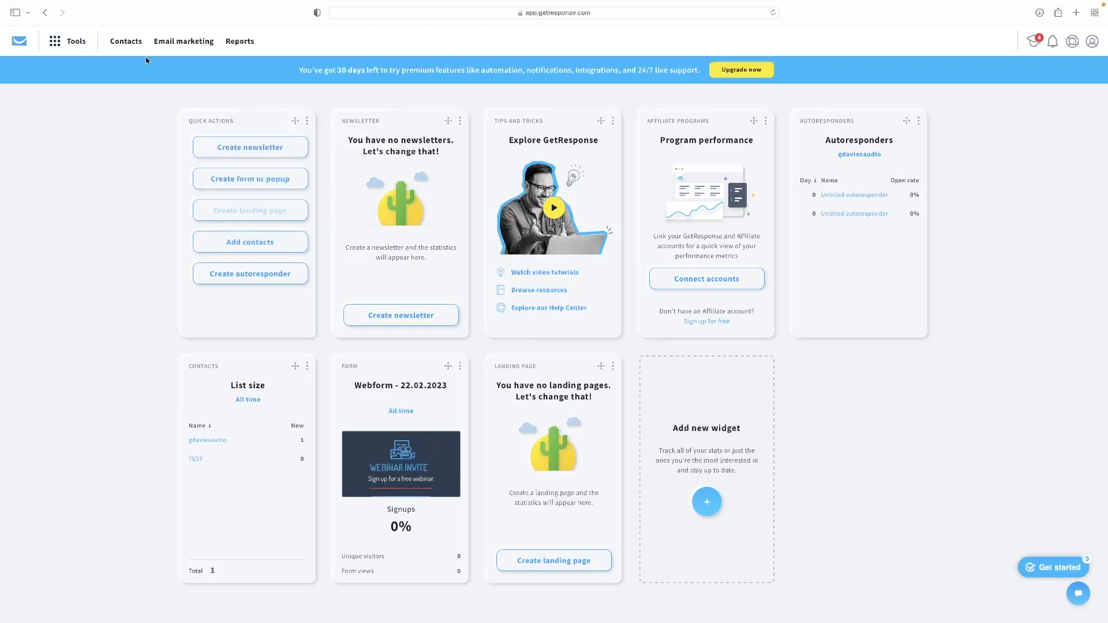
pyautogui.click(72, 41)
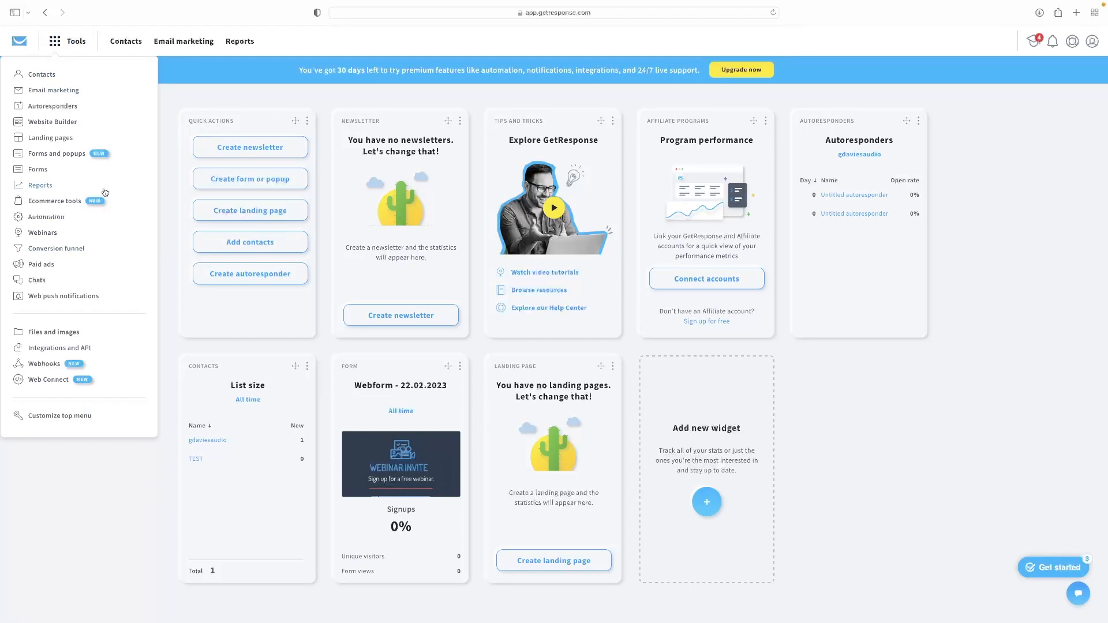
pyautogui.click(55, 139)
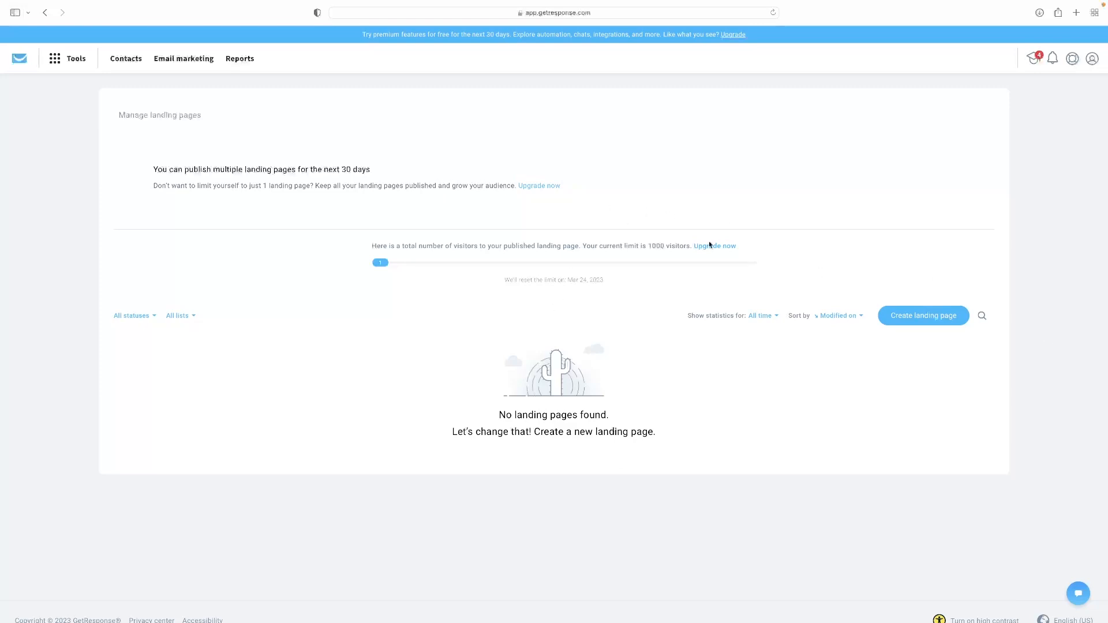
pyautogui.click(942, 318)
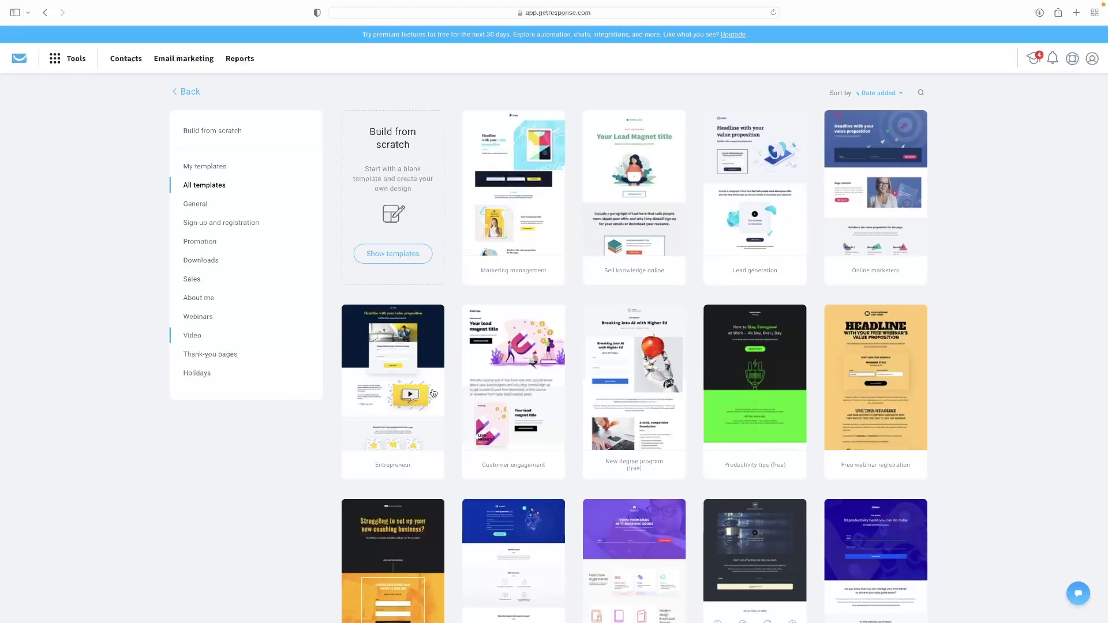
# - Choose the Stay Fit Gym template from all templates and continue to the editor without entering a page name
pyautogui.scroll(-12, 507, 428)
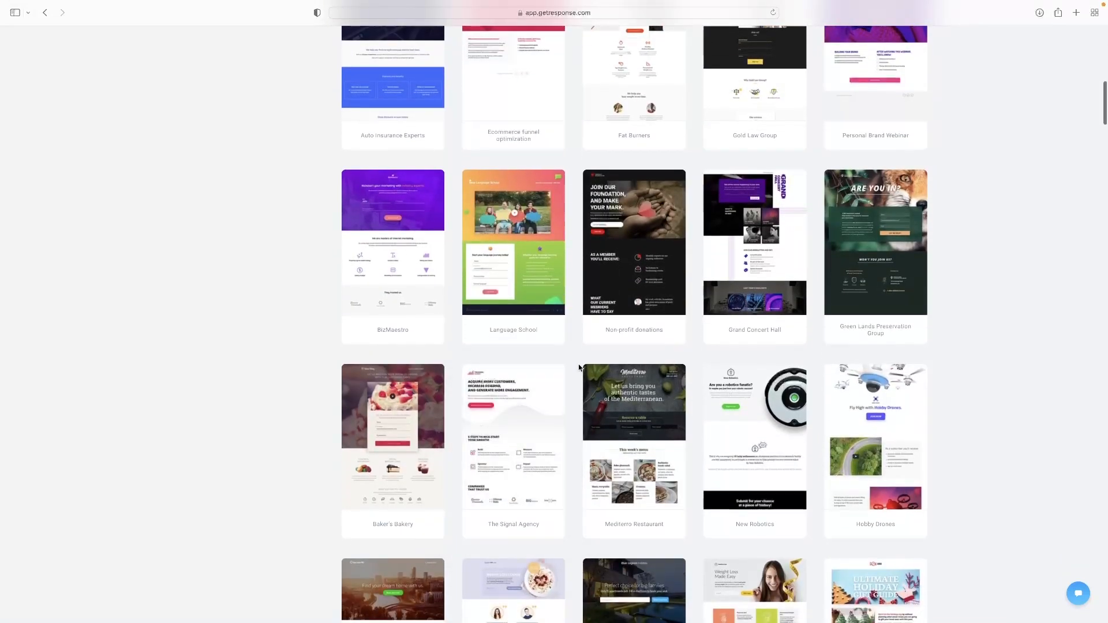
pyautogui.scroll(-9, 695, 332)
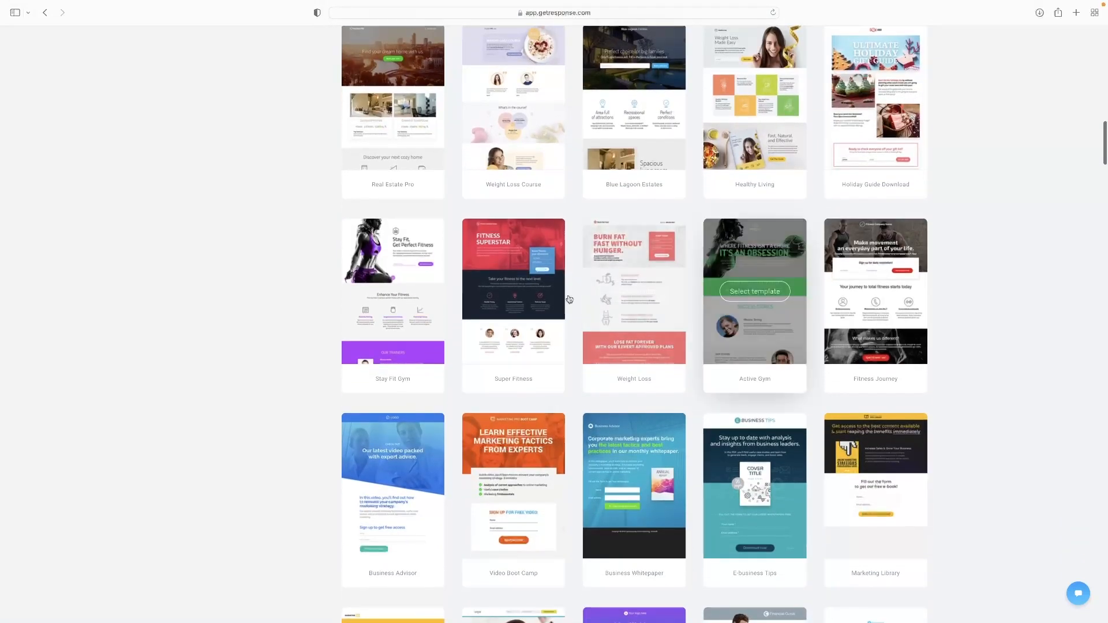
pyautogui.click(393, 298)
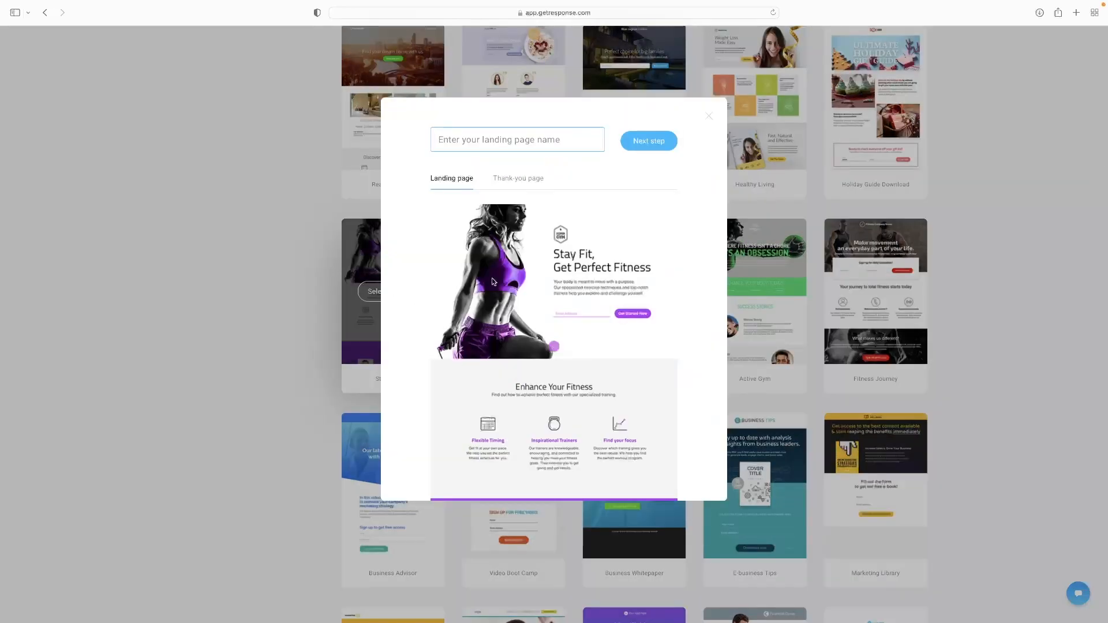
pyautogui.scroll(-2, 600, 217)
pyautogui.scroll(3, 600, 217)
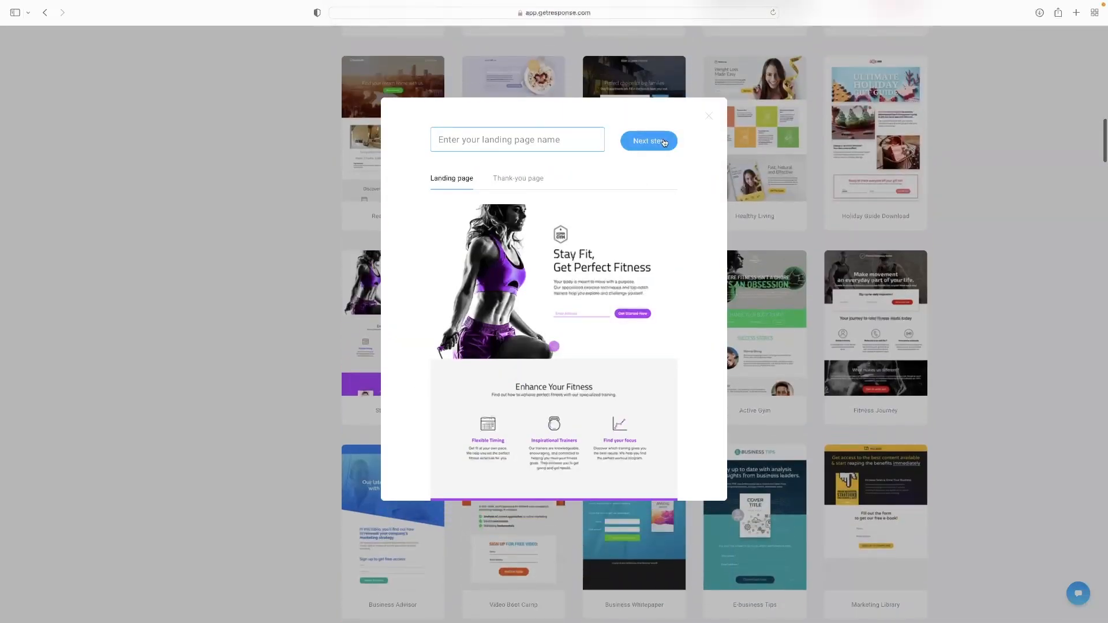
pyautogui.click(665, 141)
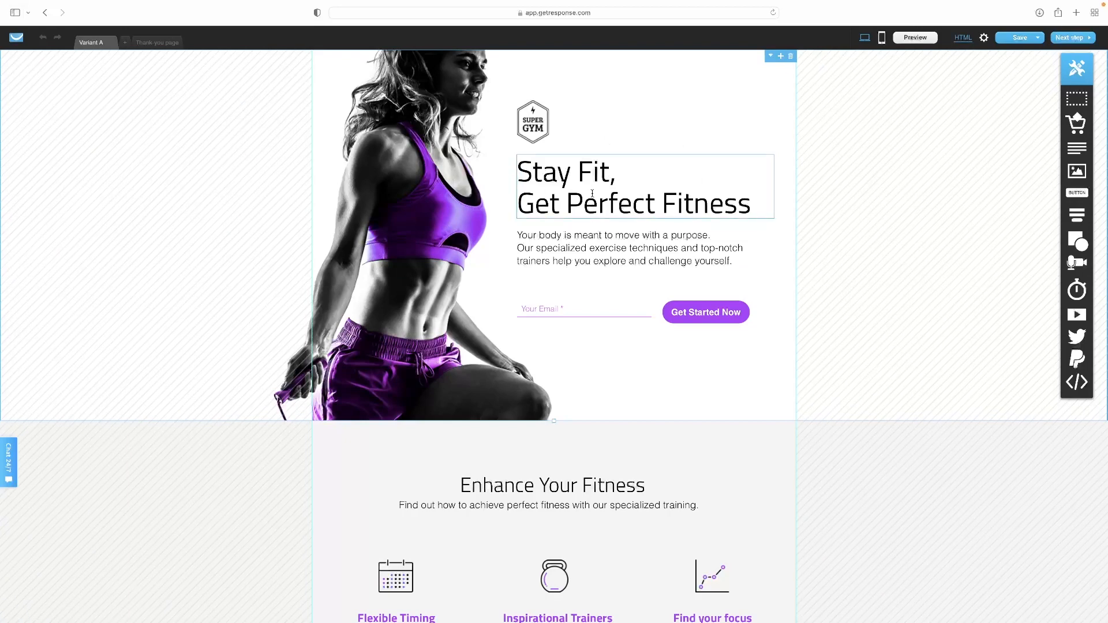
# - Look through the template's sections from the hero to the contact footer, and select the "Stay Fit, Get Perfect Fitness" headline text
pyautogui.scroll(-6, 644, 247)
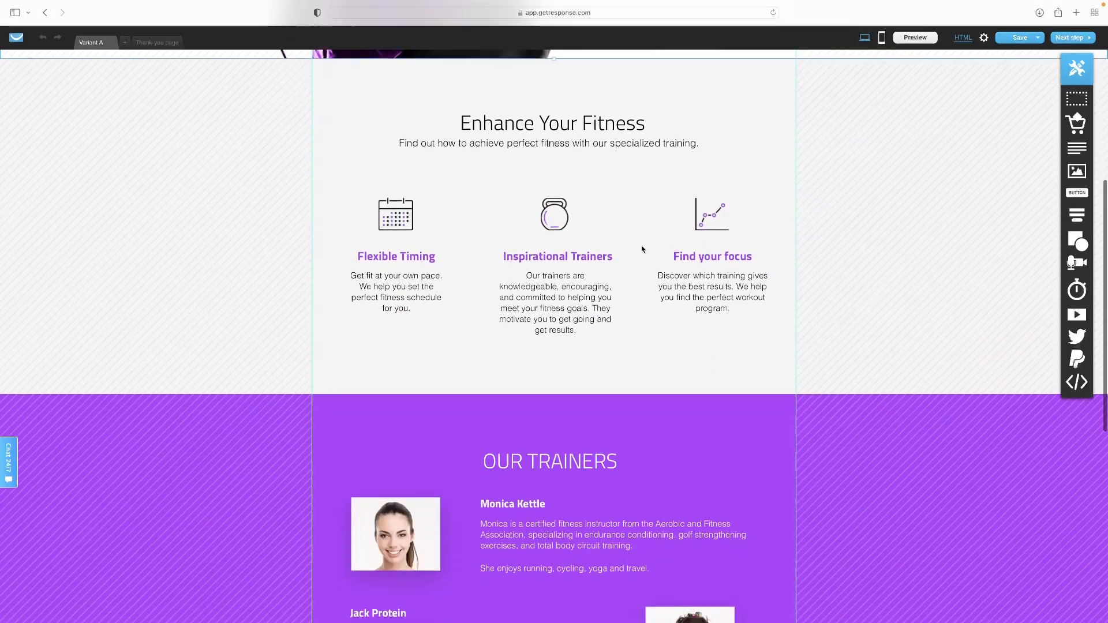
pyautogui.scroll(-8, 642, 249)
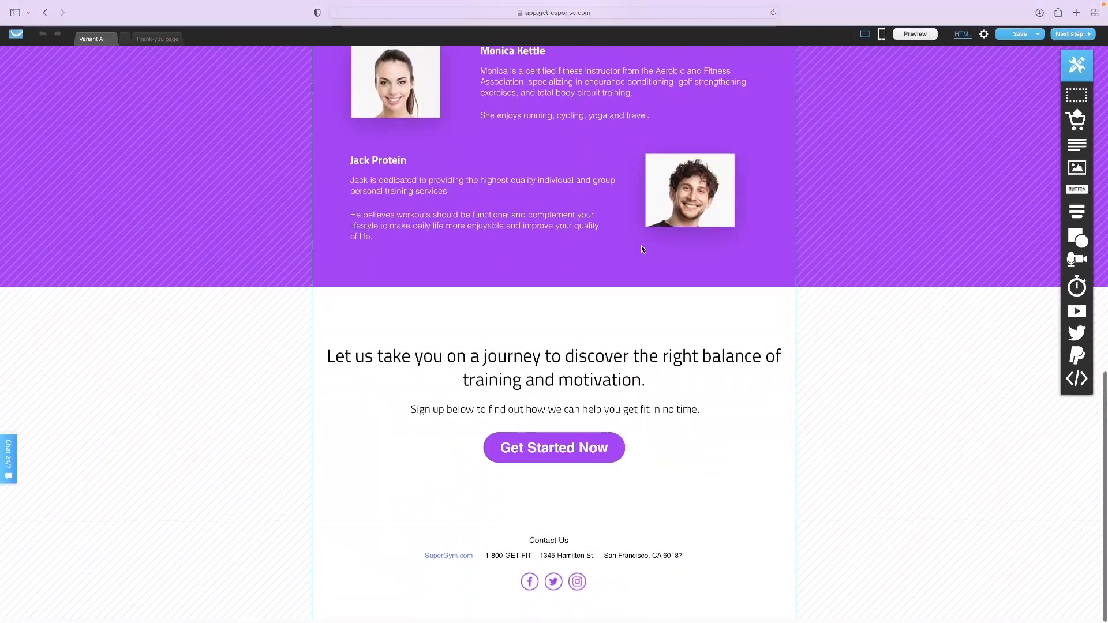
pyautogui.scroll(14, 641, 248)
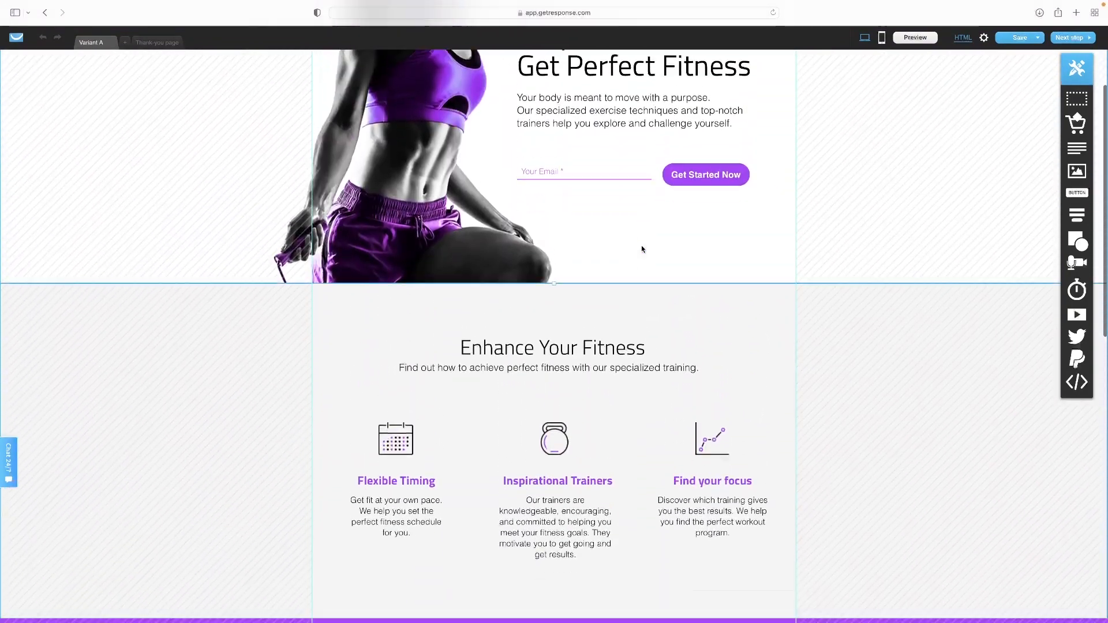
pyautogui.scroll(2, 642, 248)
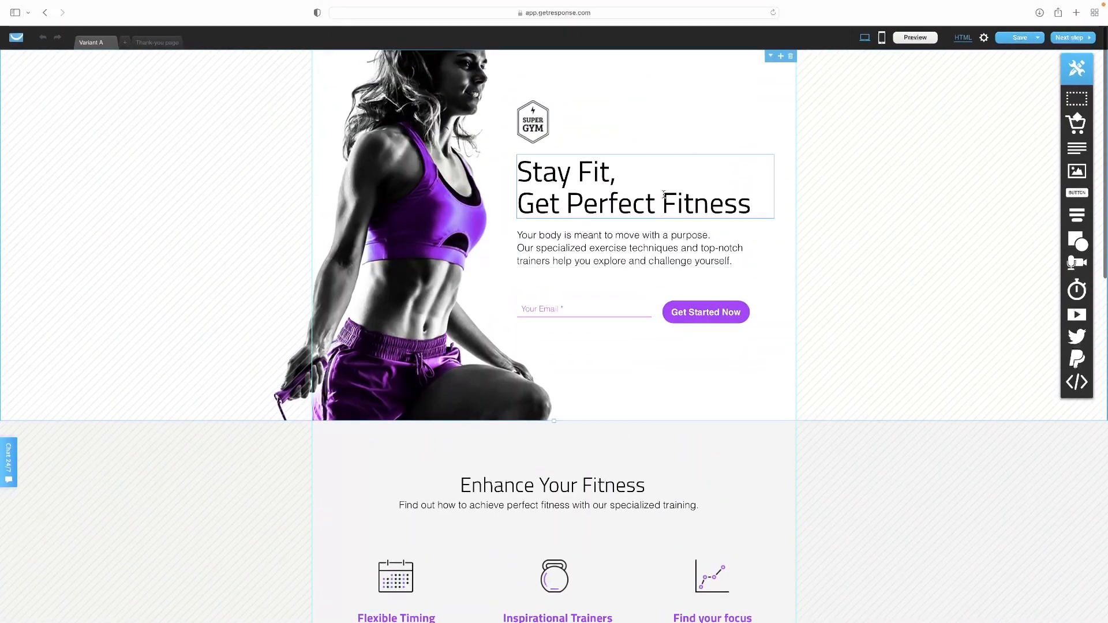
pyautogui.doubleClick(663, 194)
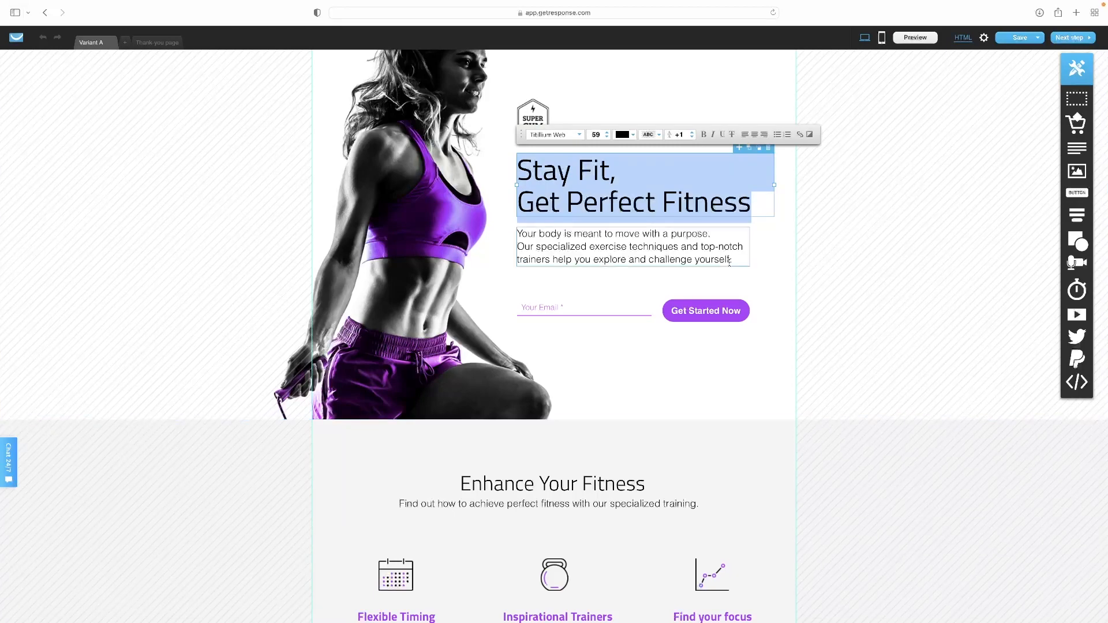
pyautogui.scroll(-3, 750, 248)
pyautogui.scroll(3, 779, 239)
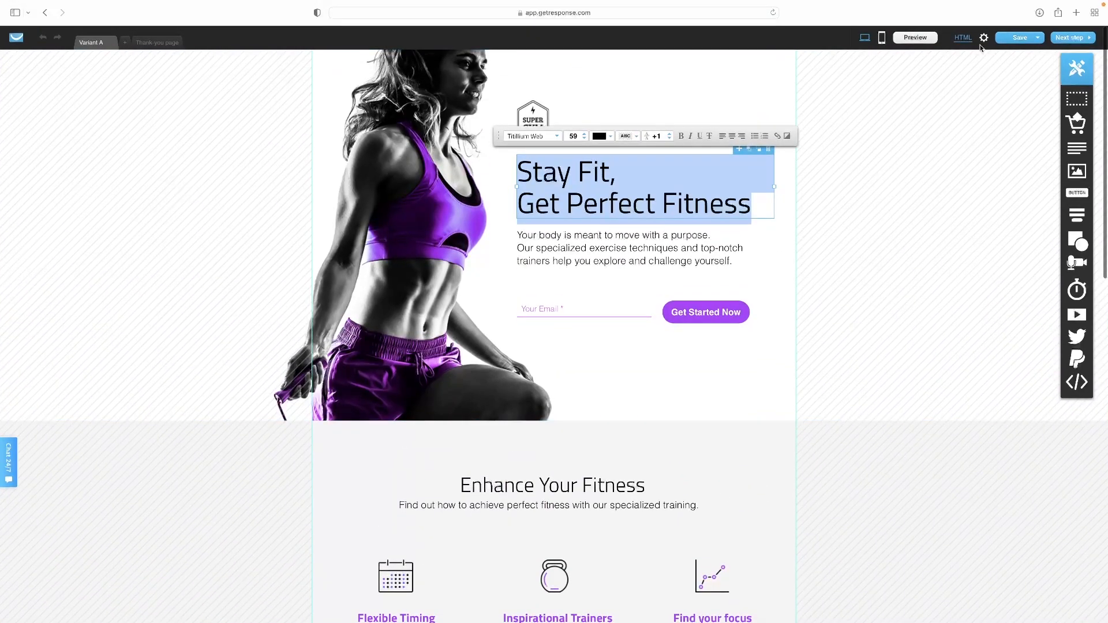
# - Create the mobile version of the landing page, check its layout, and proceed to the page settings without a mobile thank-you page
pyautogui.click(881, 39)
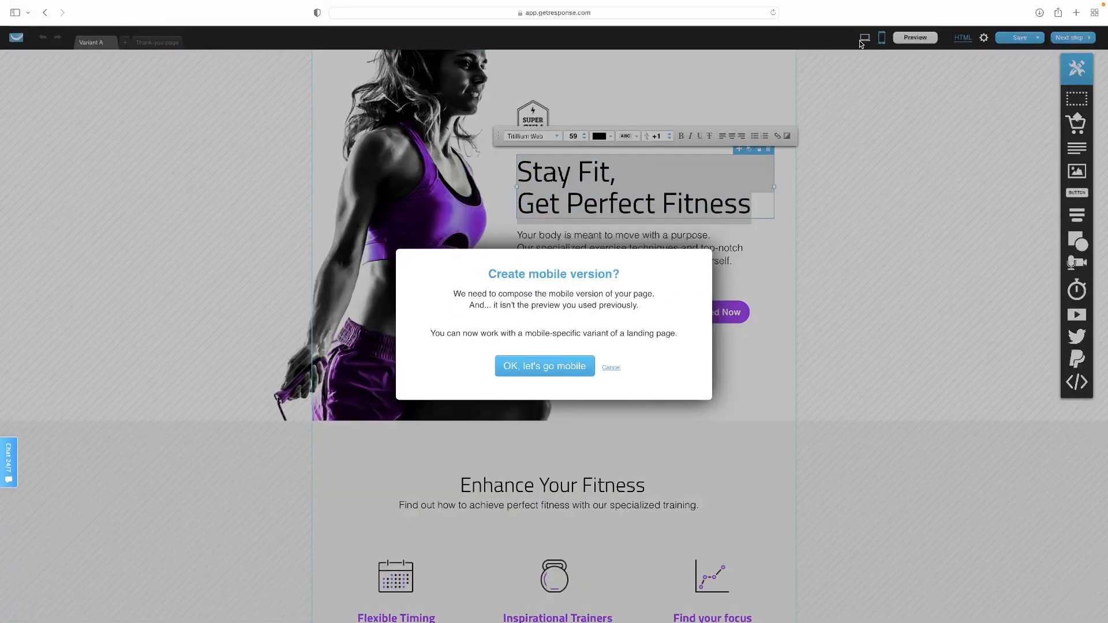
pyautogui.click(545, 373)
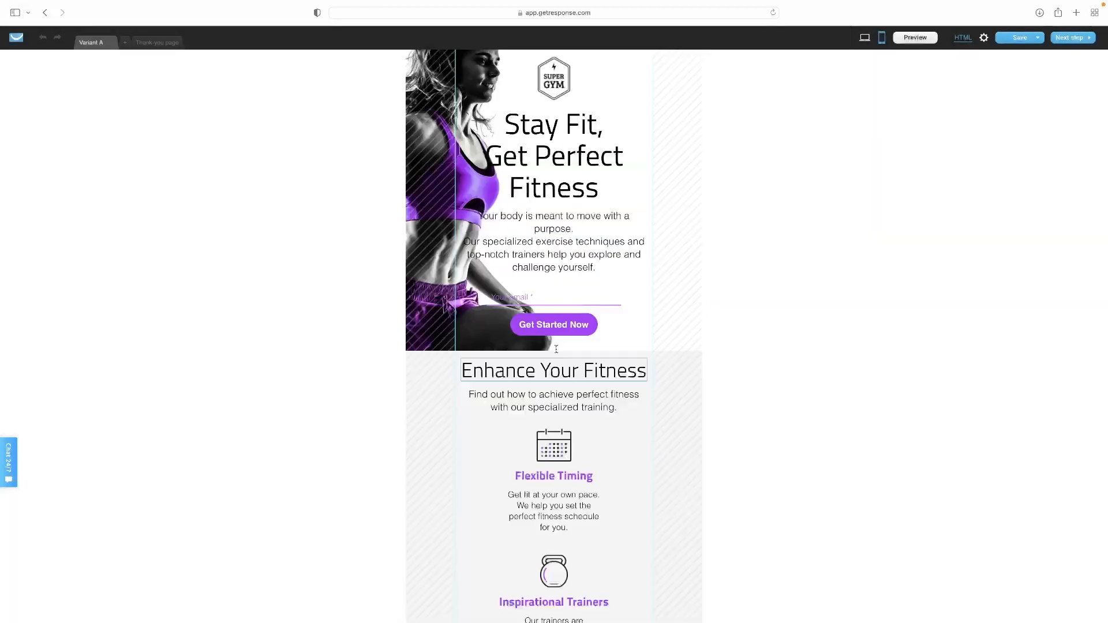
pyautogui.scroll(-7, 658, 215)
pyautogui.scroll(7, 658, 215)
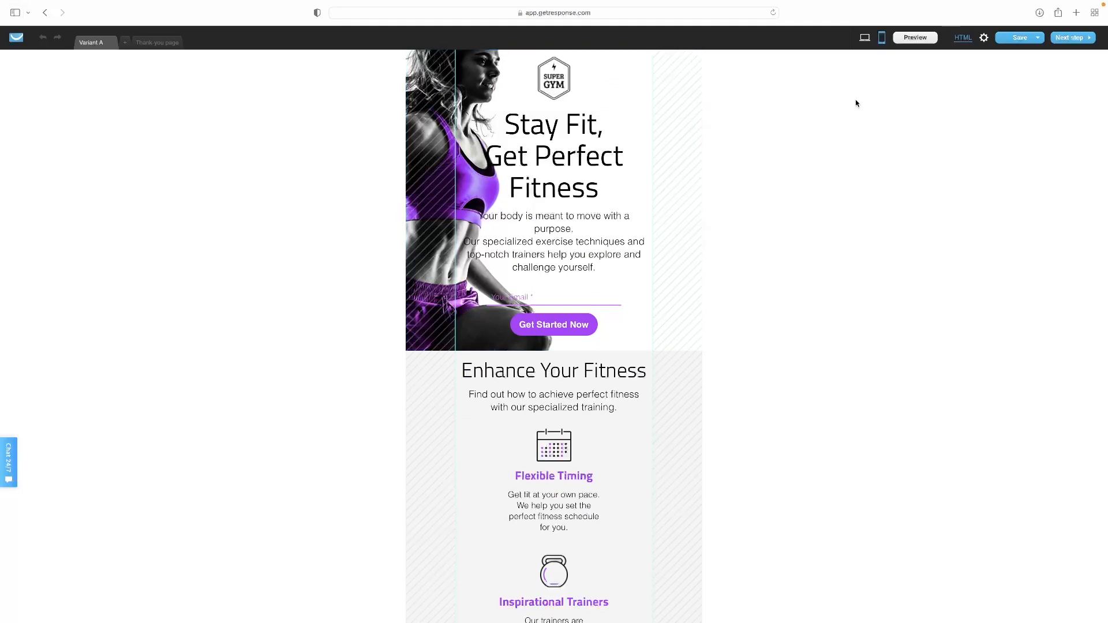
pyautogui.click(1071, 38)
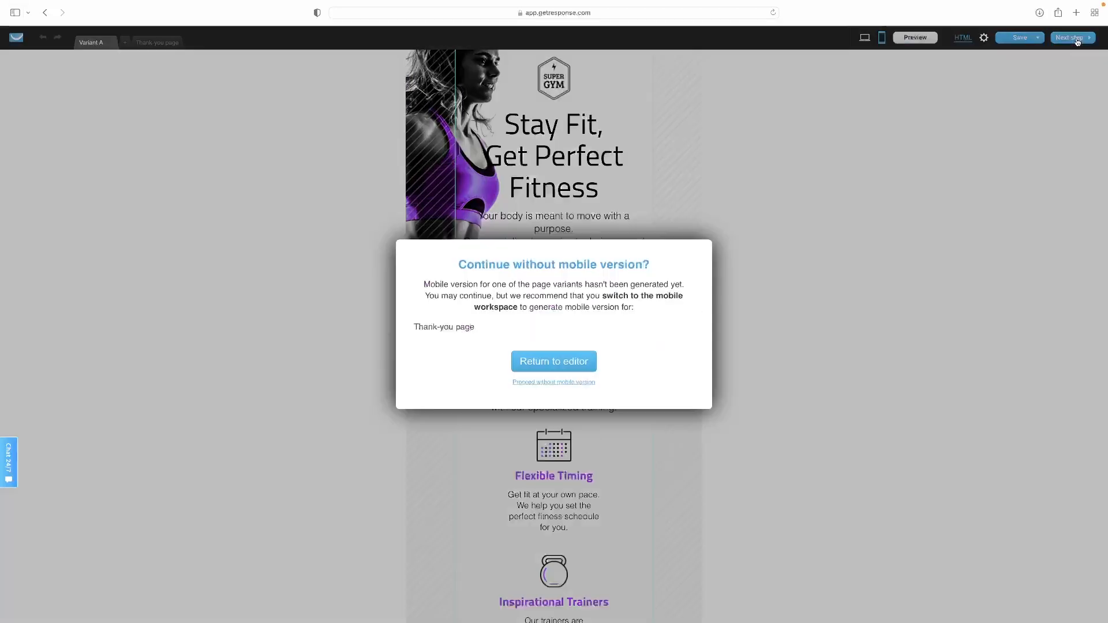
pyautogui.click(555, 359)
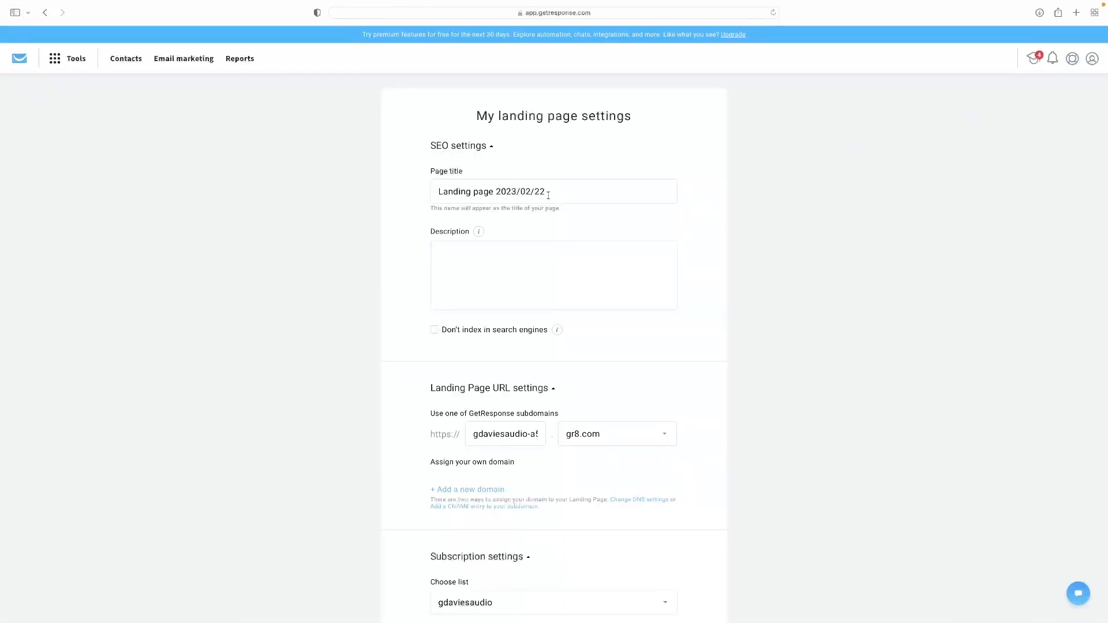
# - Review the landing page's SEO, URL and subscription settings, including the available GetResponse subdomains and the Analytics & Remarketing section
pyautogui.scroll(-3, 555, 318)
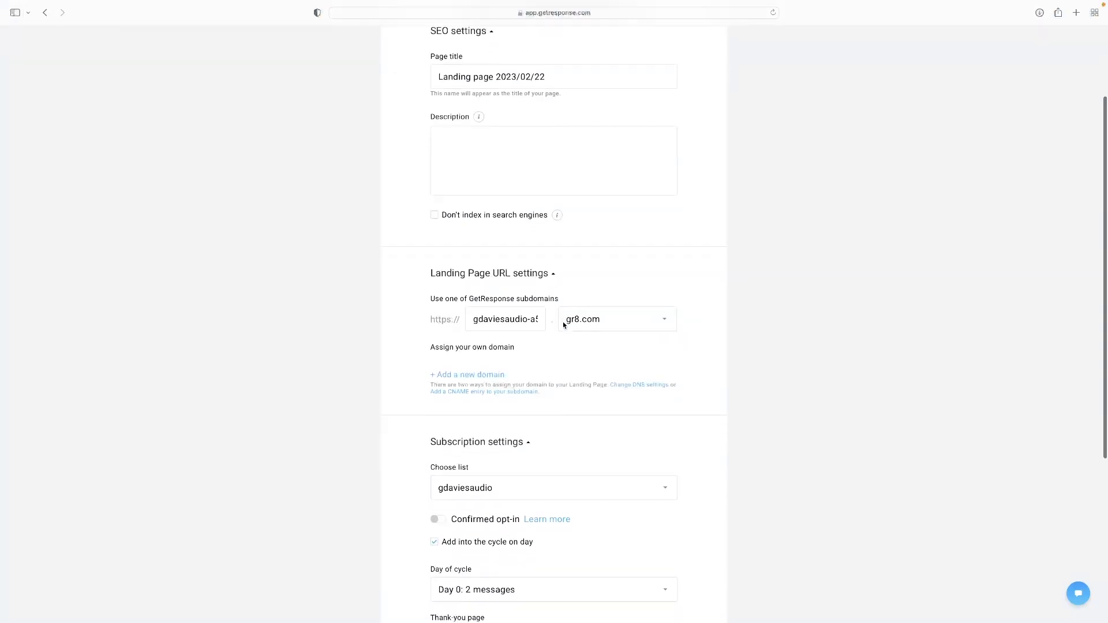
pyautogui.scroll(2, 564, 310)
pyautogui.scroll(1, 560, 153)
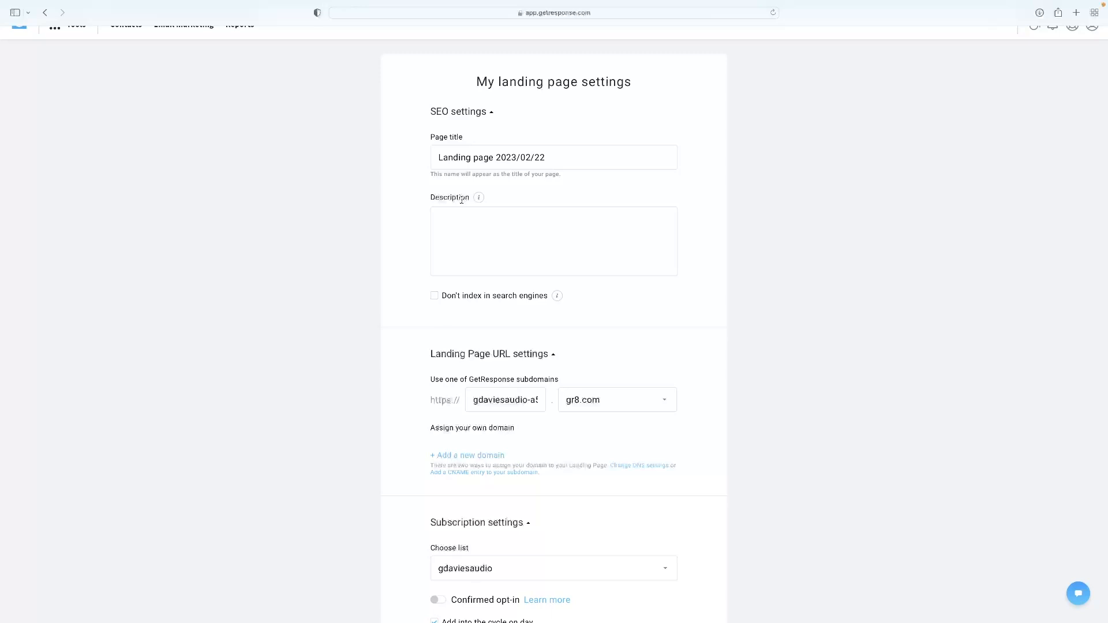
pyautogui.scroll(-6, 537, 268)
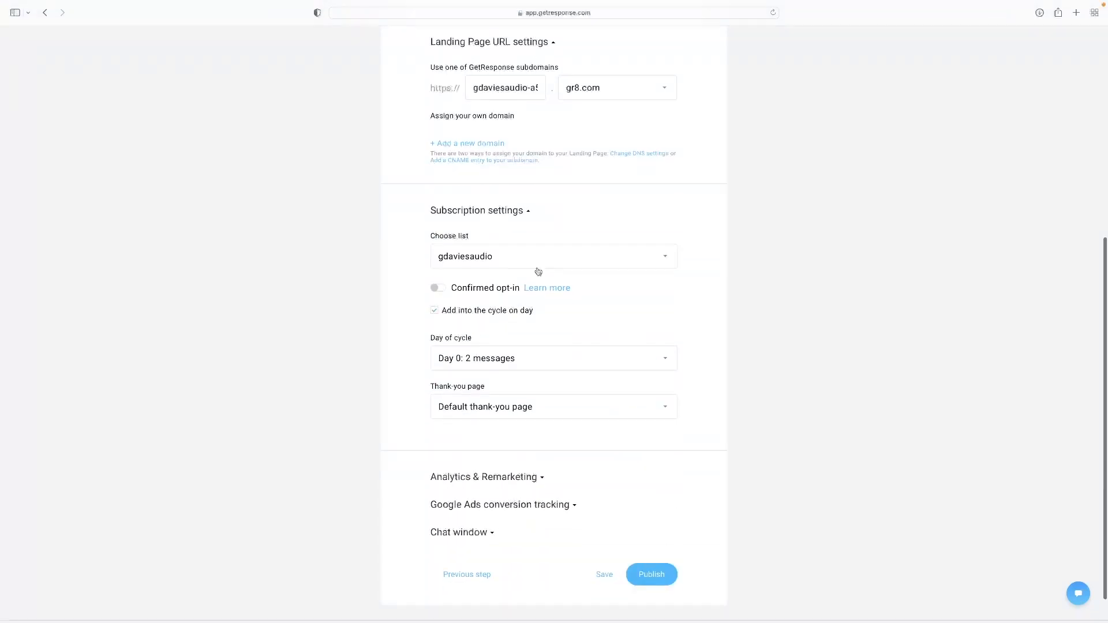
pyautogui.scroll(5, 538, 271)
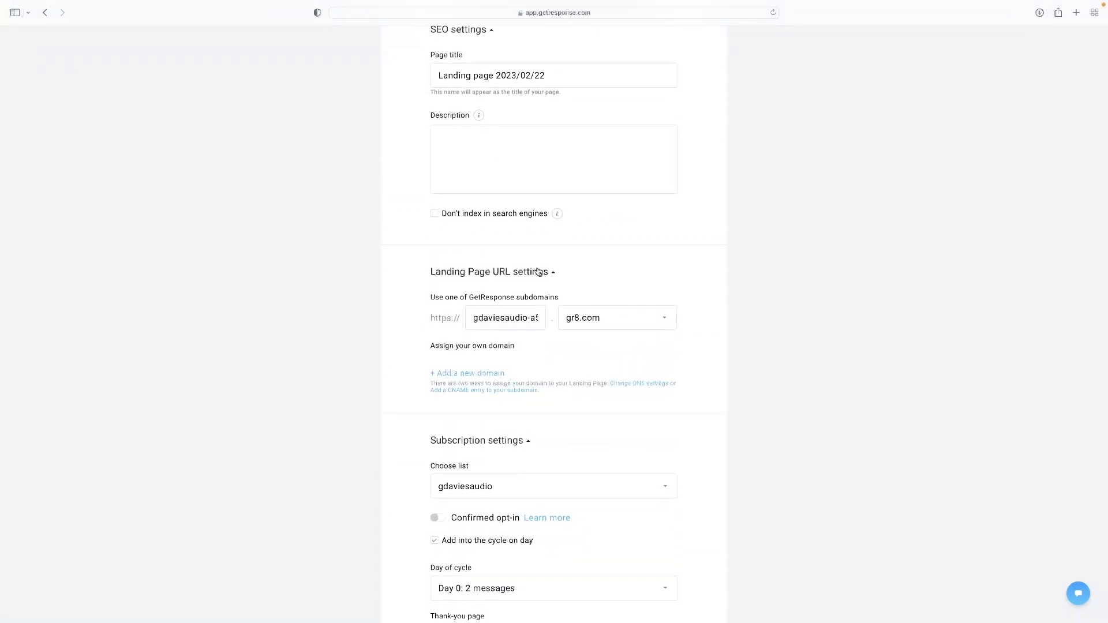
pyautogui.scroll(-2, 537, 272)
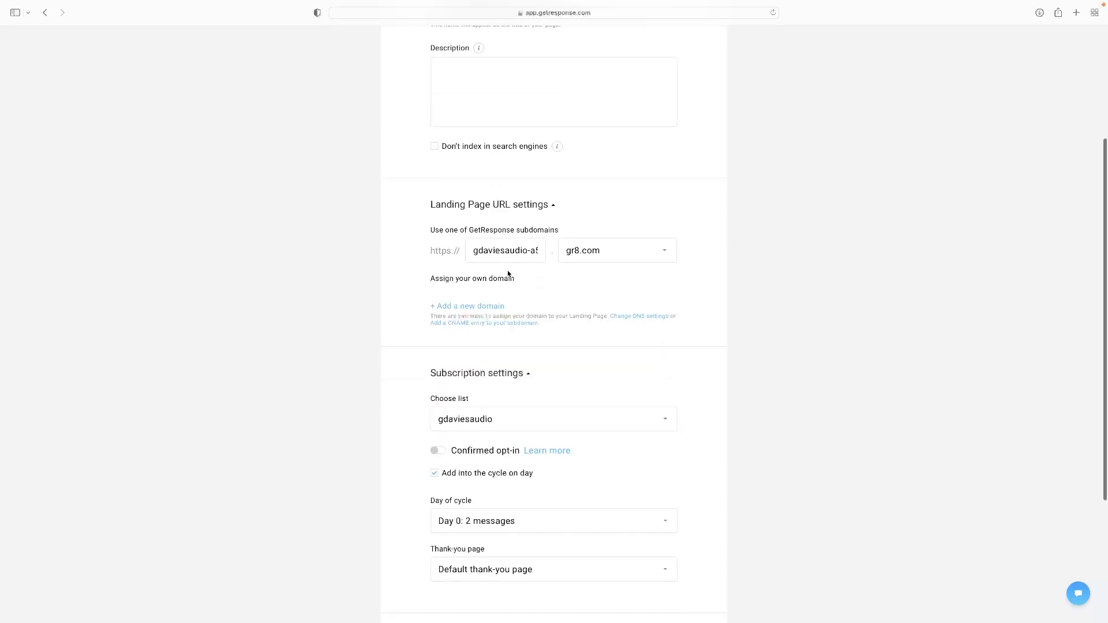
pyautogui.click(651, 255)
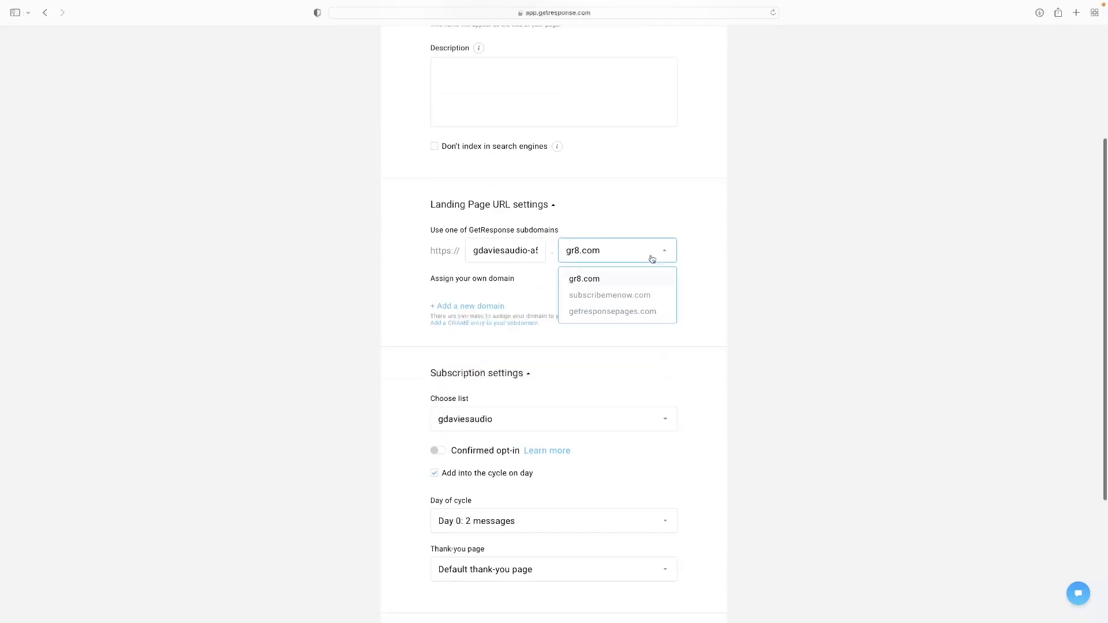
pyautogui.click(720, 262)
pyautogui.scroll(-5, 574, 389)
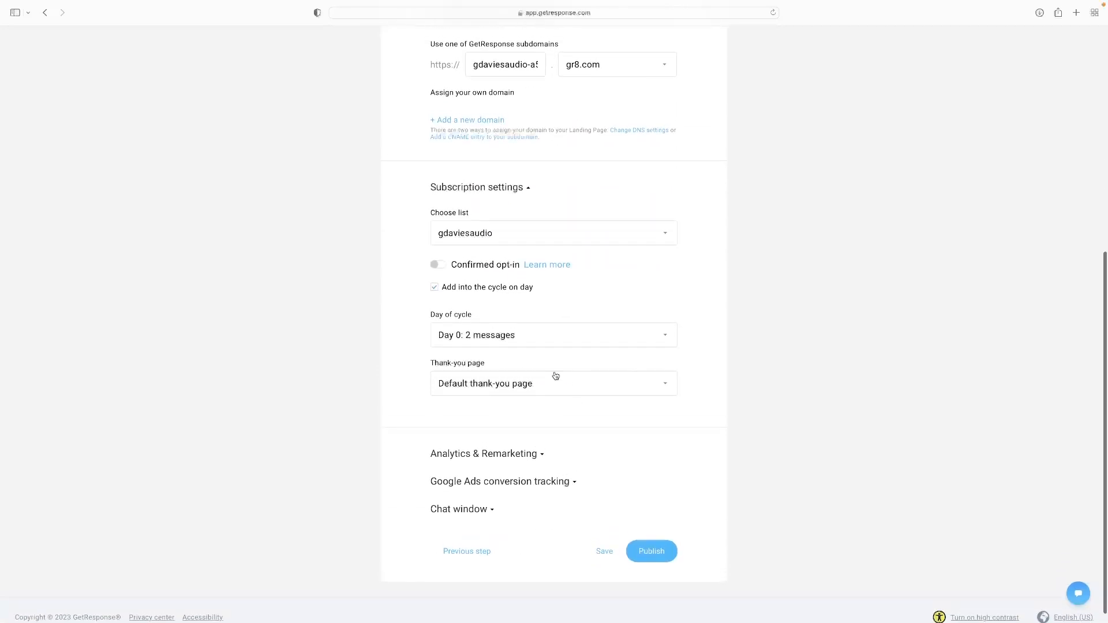
pyautogui.scroll(-1, 554, 378)
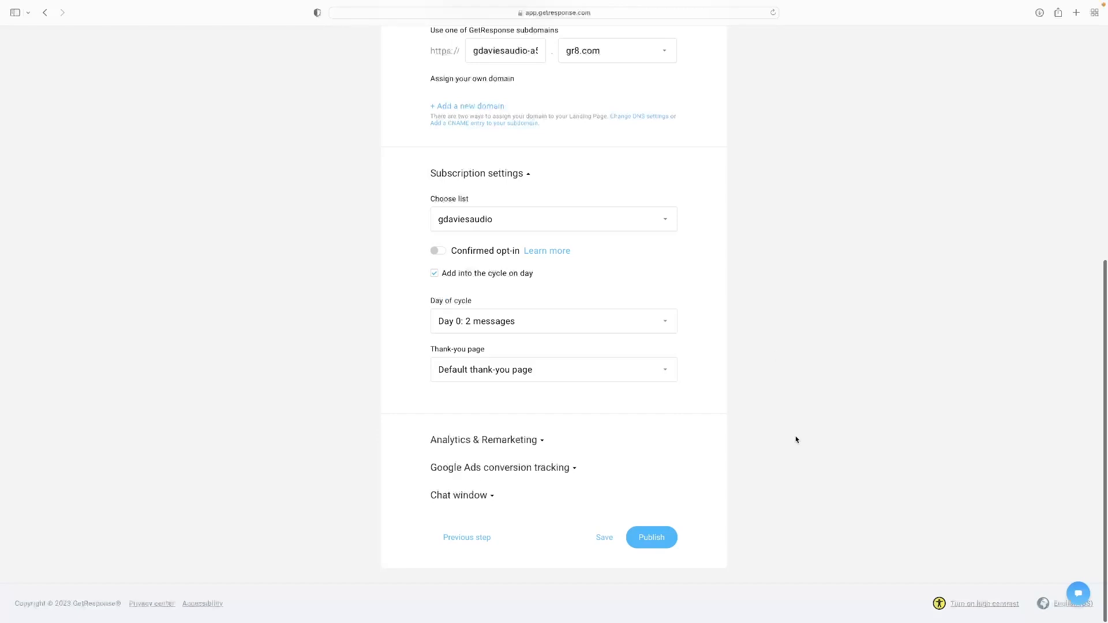
pyautogui.click(540, 442)
pyautogui.click(540, 442)
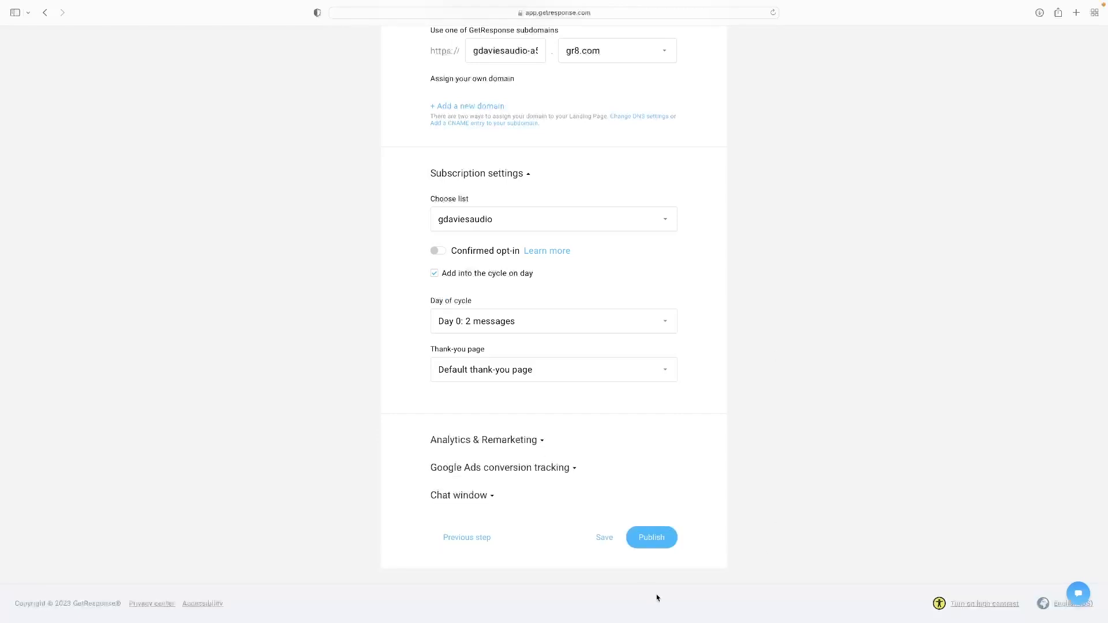
# - Publish the landing page, view the whole page online, and return to the publishing confirmation
pyautogui.click(644, 543)
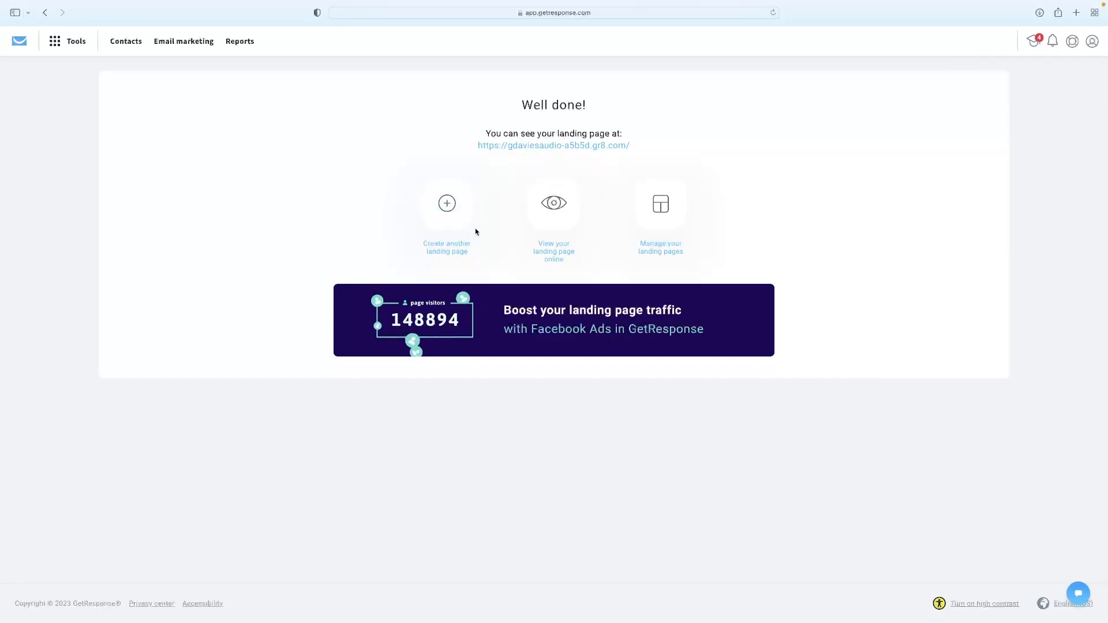
pyautogui.click(559, 259)
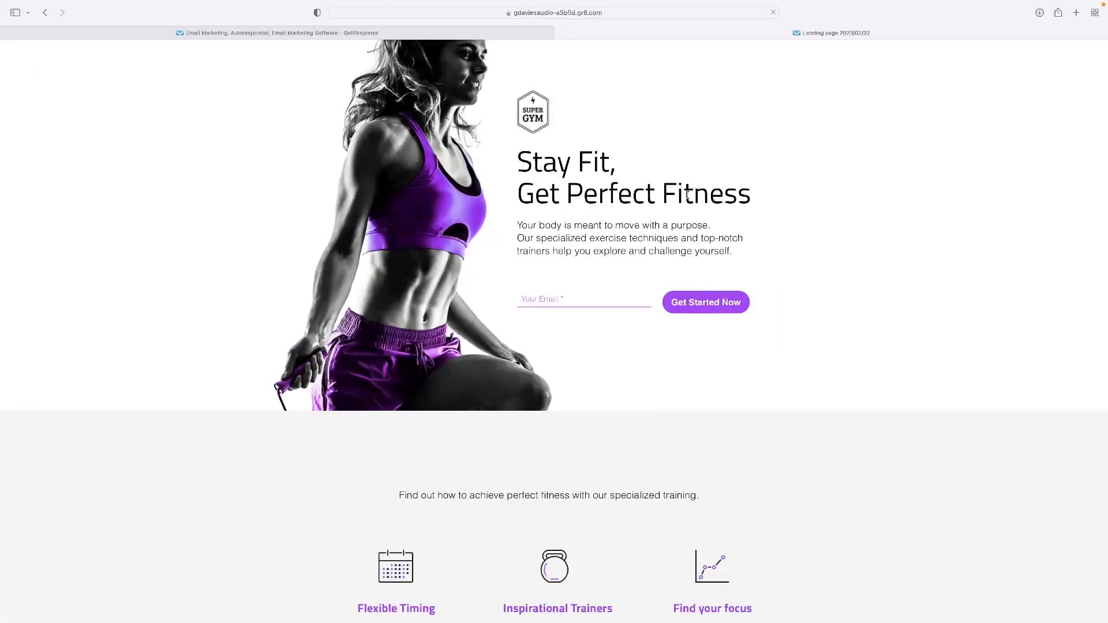
pyautogui.scroll(-15, 688, 196)
pyautogui.scroll(15, 721, 215)
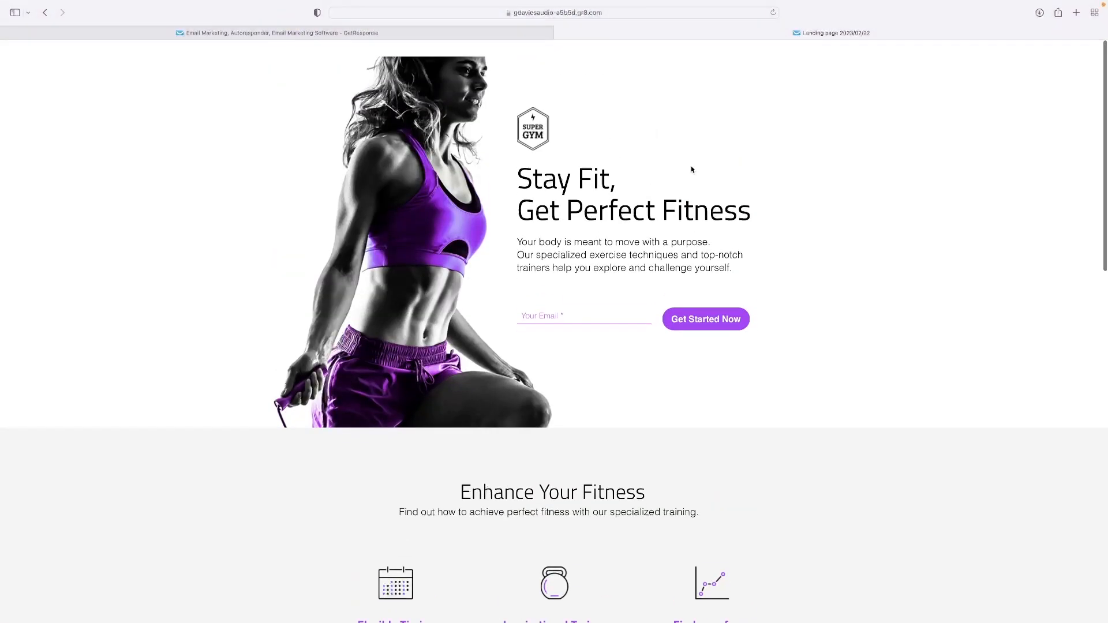
pyautogui.click(561, 33)
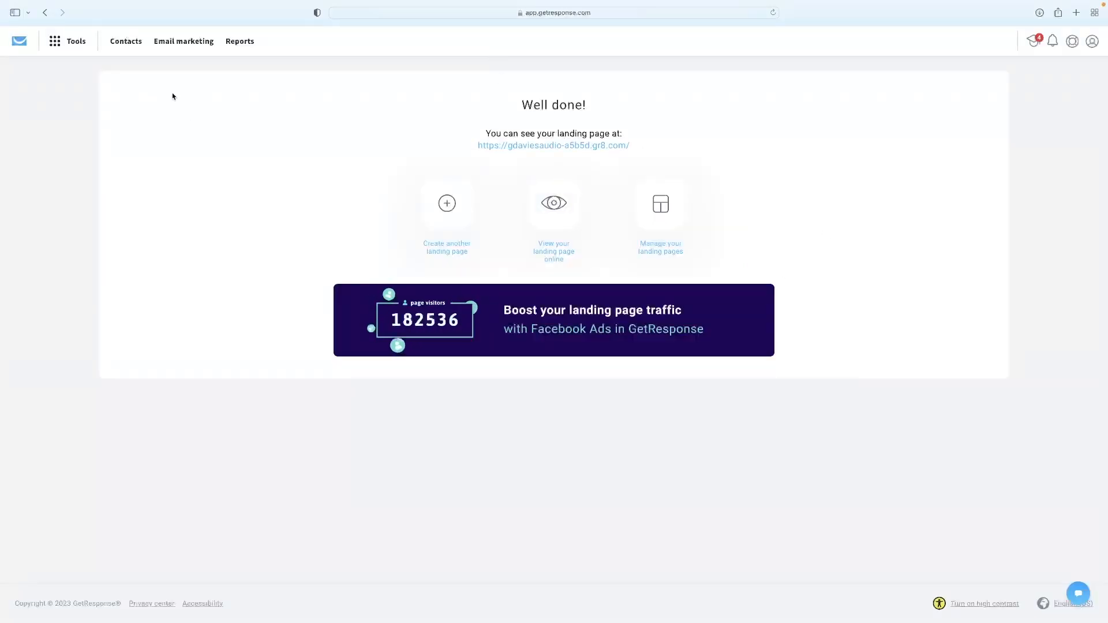
# - Return to the dashboard and open the contact lists
pyautogui.click(18, 42)
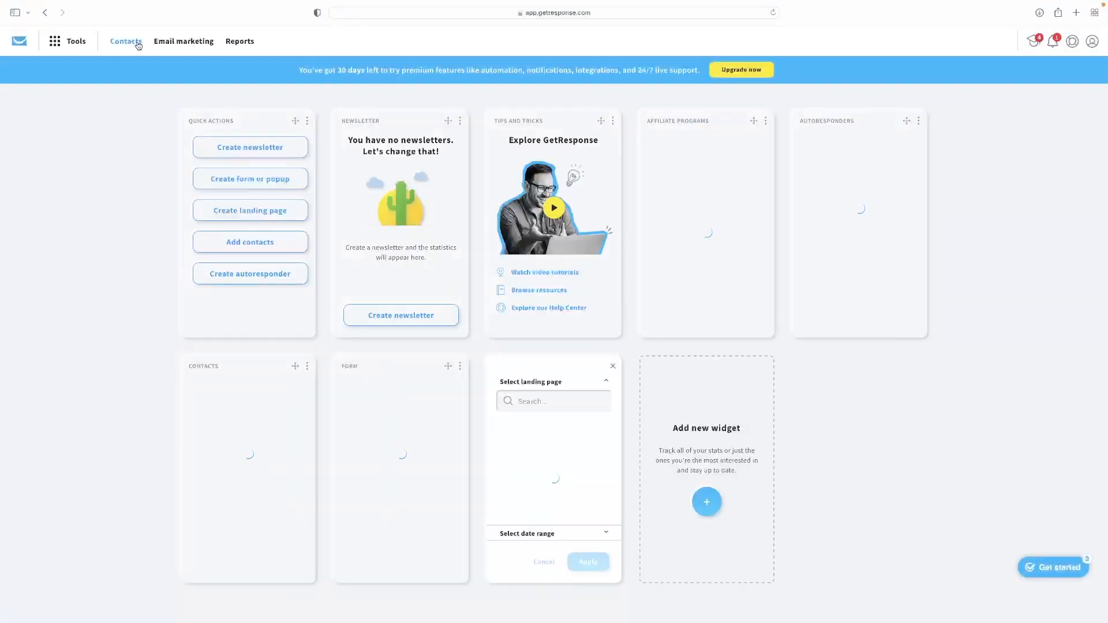
pyautogui.click(125, 41)
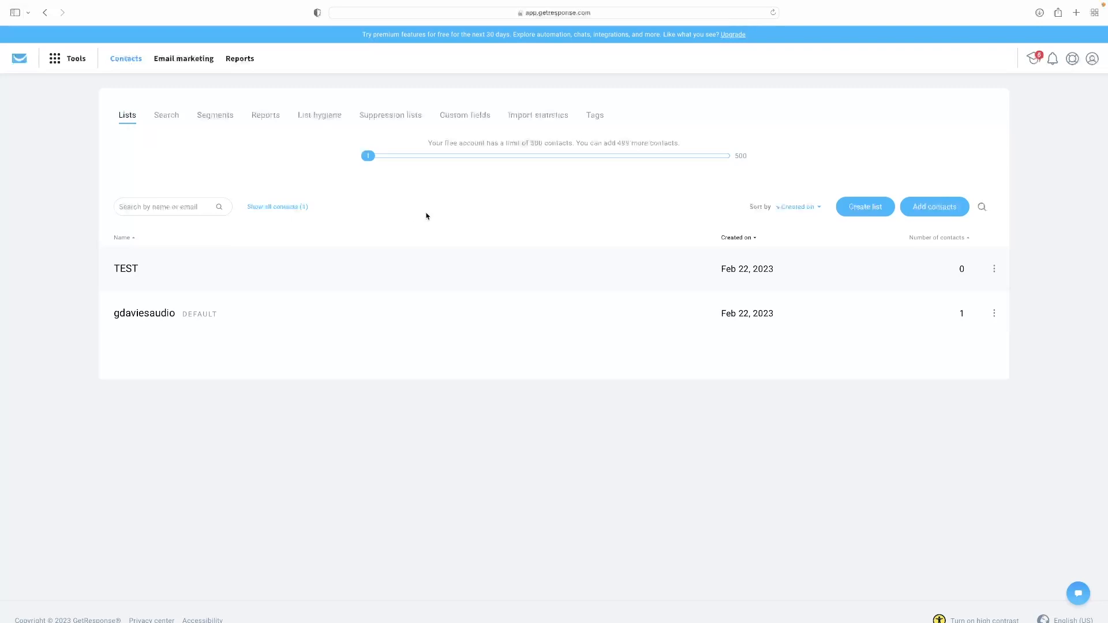
# - Create a new contact list named Test221432
pyautogui.click(863, 209)
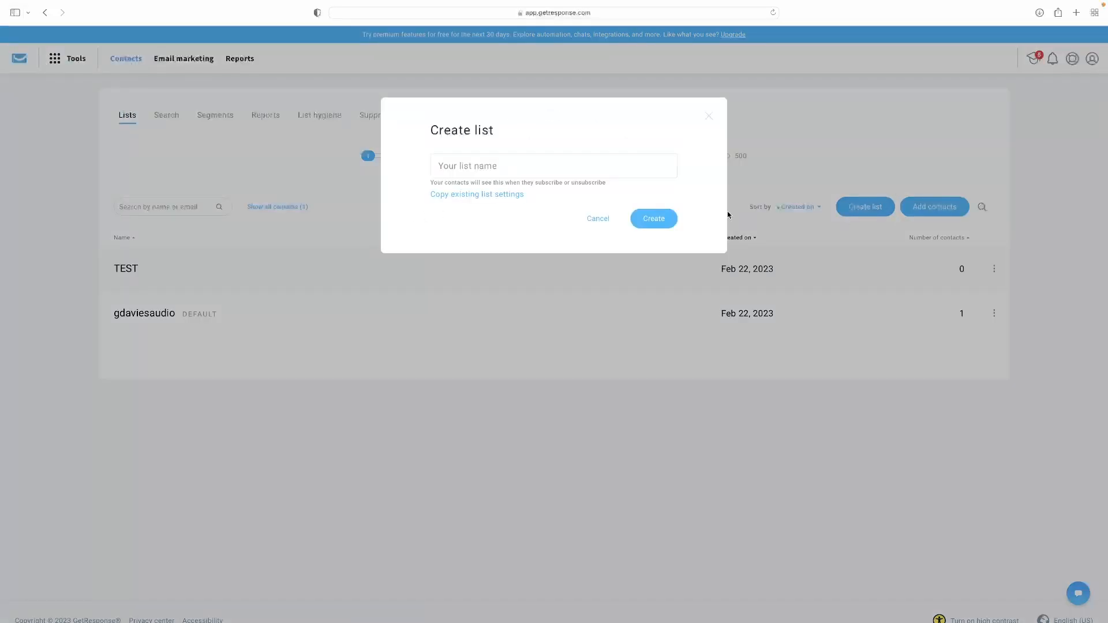
pyautogui.write('Test')
pyautogui.click(648, 219)
pyautogui.click(523, 162)
pyautogui.write('221432')
pyautogui.click(655, 220)
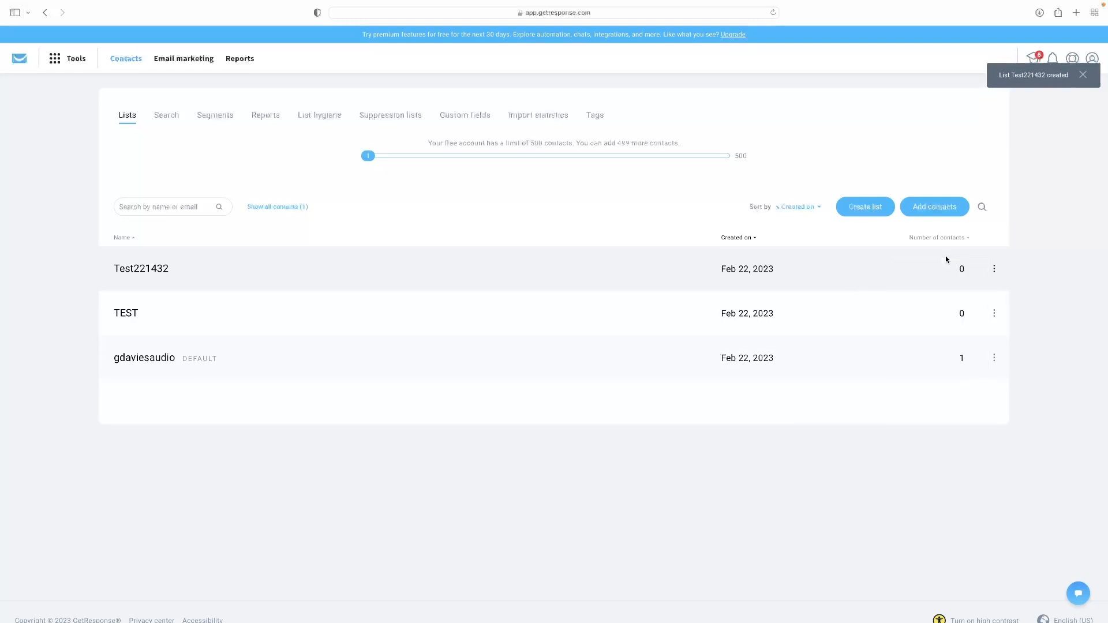
# - Review the form for manually adding contacts to the Test221432 list, tick the permission confirmation, and return to the dashboard without adding a contact
pyautogui.moveTo(984, 264)
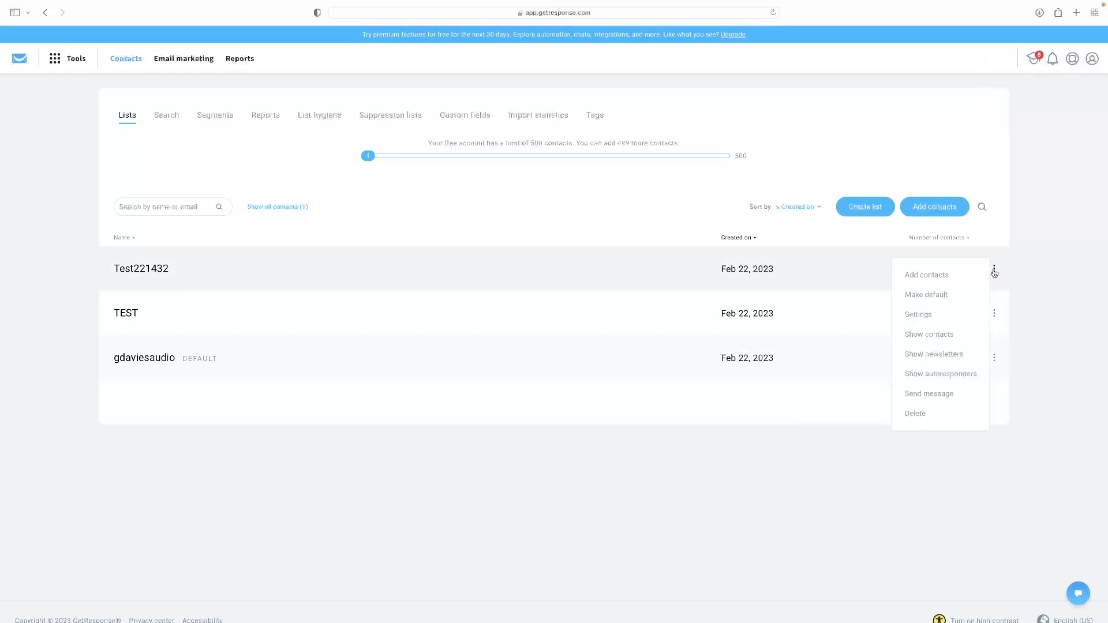
pyautogui.click(927, 277)
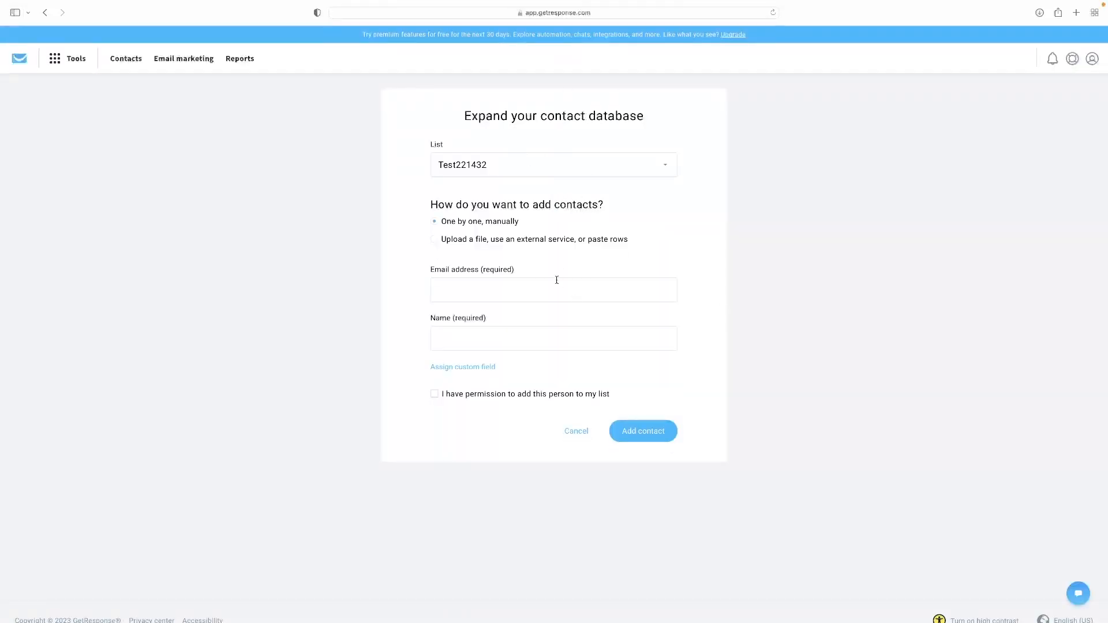
pyautogui.click(506, 338)
pyautogui.scroll(-1, 507, 336)
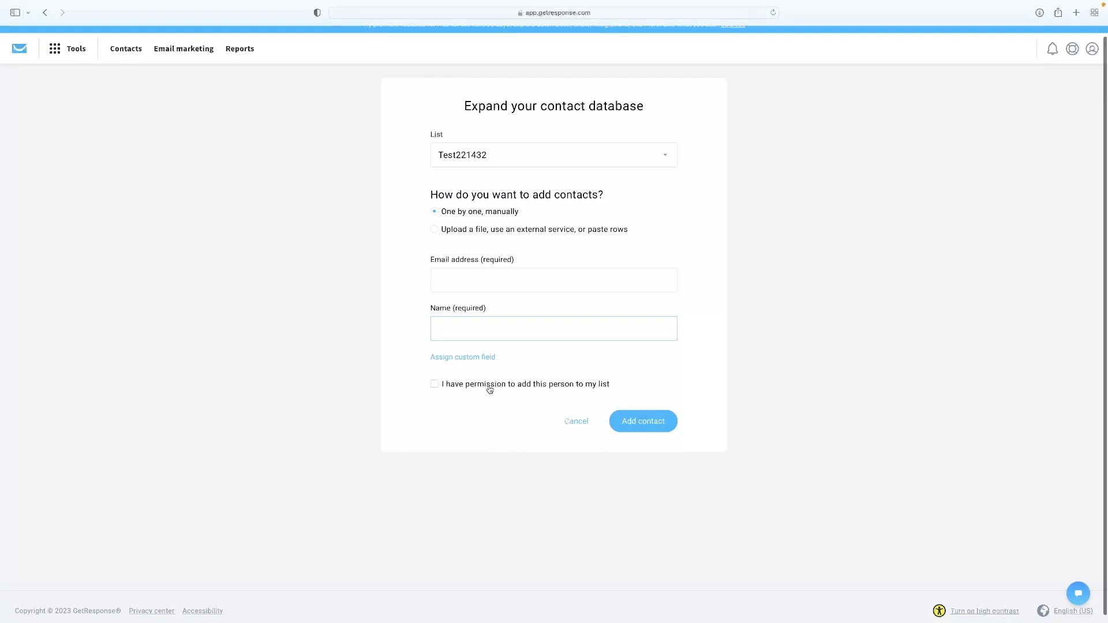
pyautogui.click(463, 386)
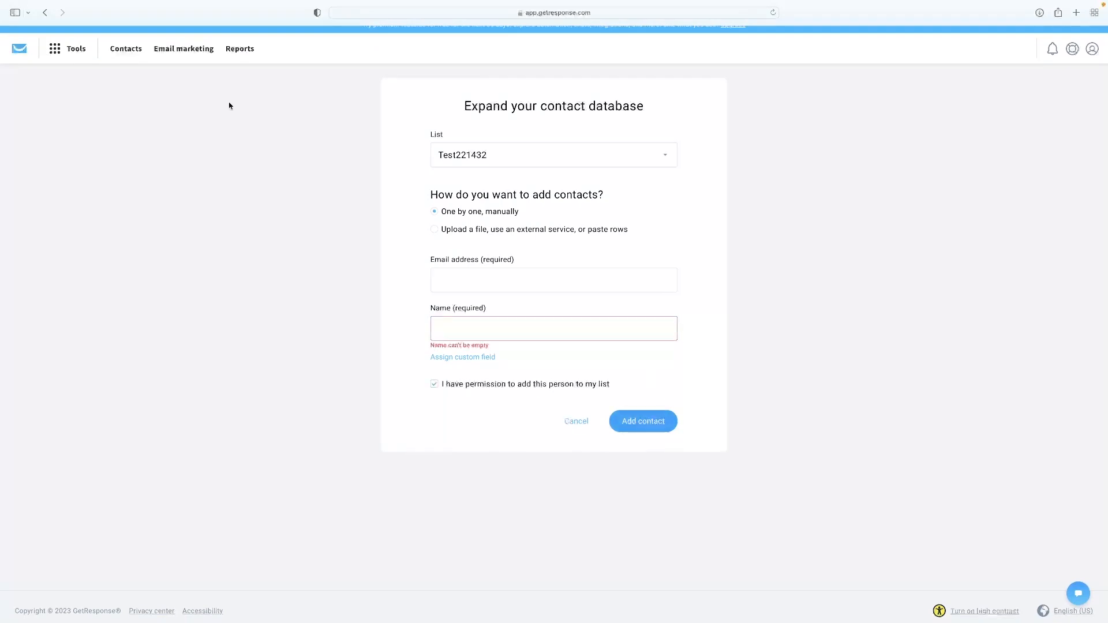
pyautogui.click(13, 50)
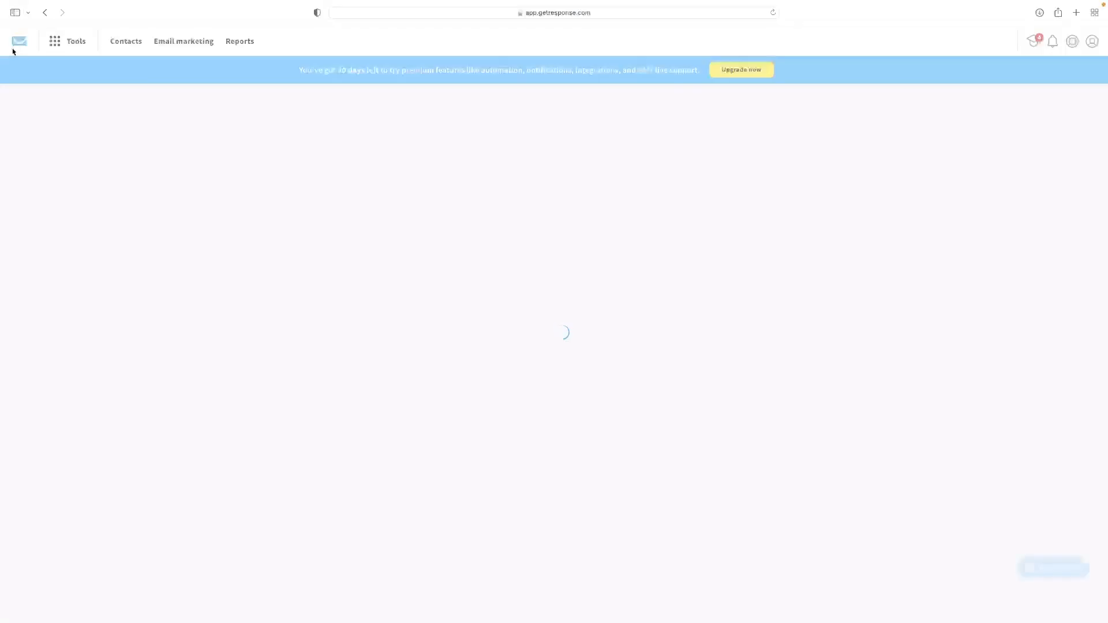